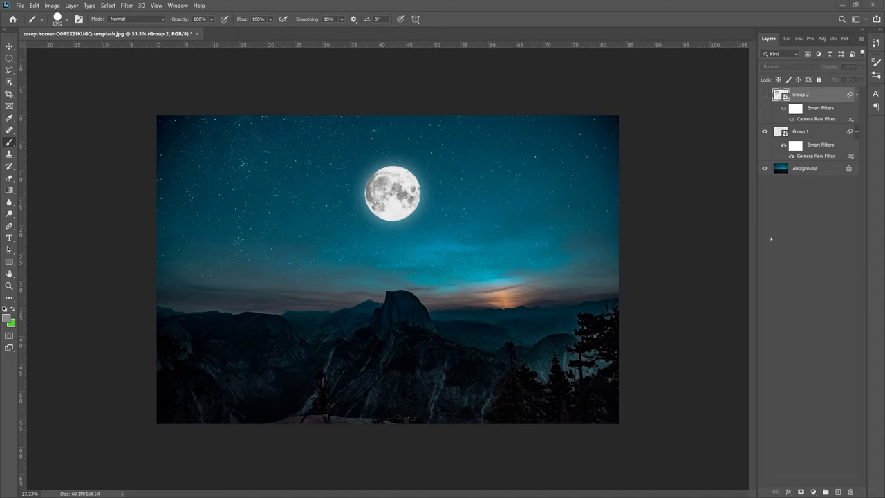
Hide and then re-show Group 1 in Moon.psd to compare the finished moon.
{"action": "left_click", "coordinate": [765, 132]}
{"action": "left_click", "coordinate": [765, 132]}
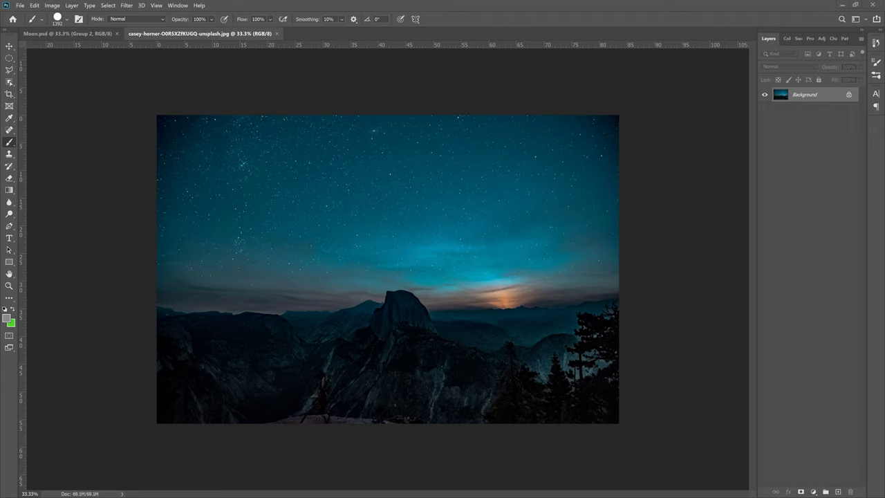
Switch to the 18_Moon folder, select the moon BRUSHES file, then minimize the window.
{"action": "key", "text": "alt+Tab"}
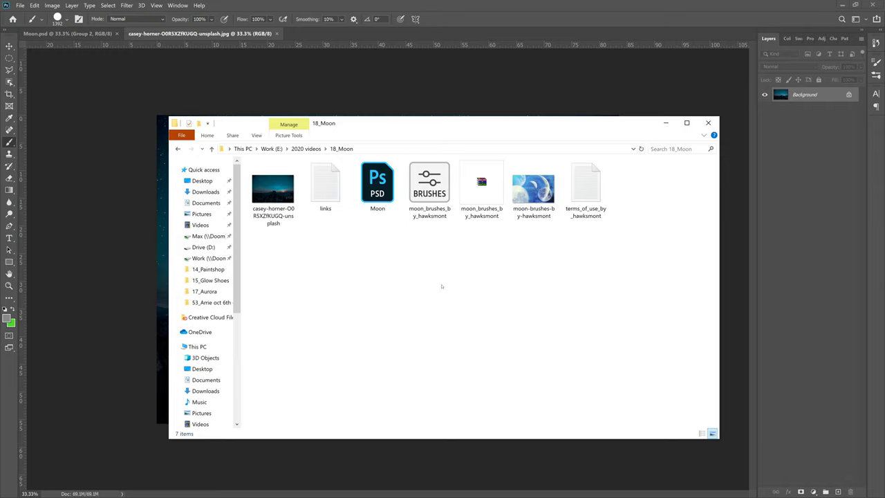
{"action": "left_click", "coordinate": [439, 194]}
{"action": "left_click", "coordinate": [463, 277]}
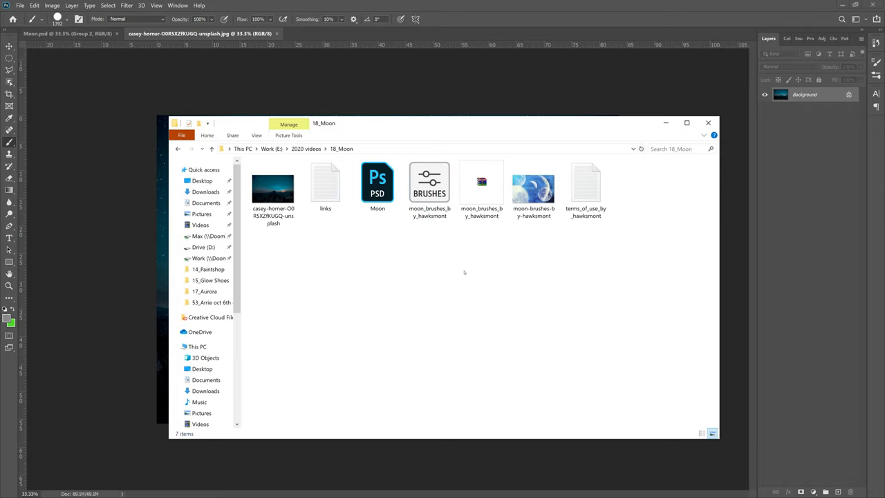
{"action": "left_click", "coordinate": [664, 124]}
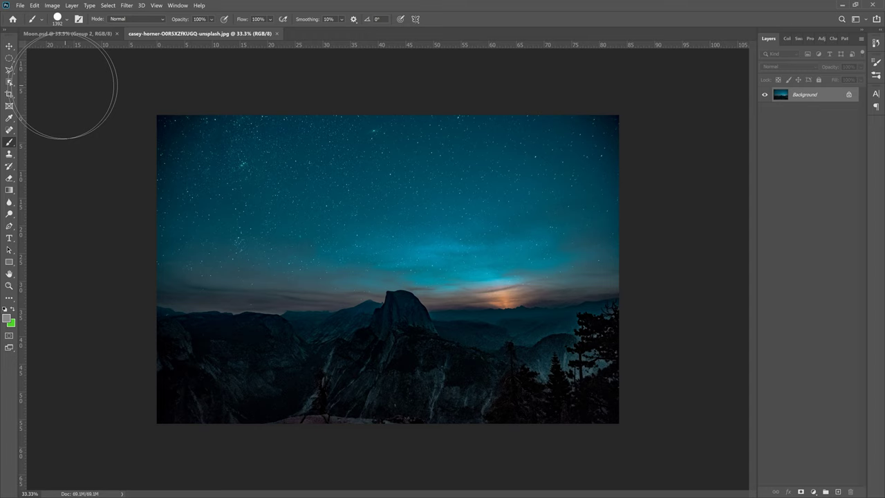
{"action": "left_click", "coordinate": [178, 5]}
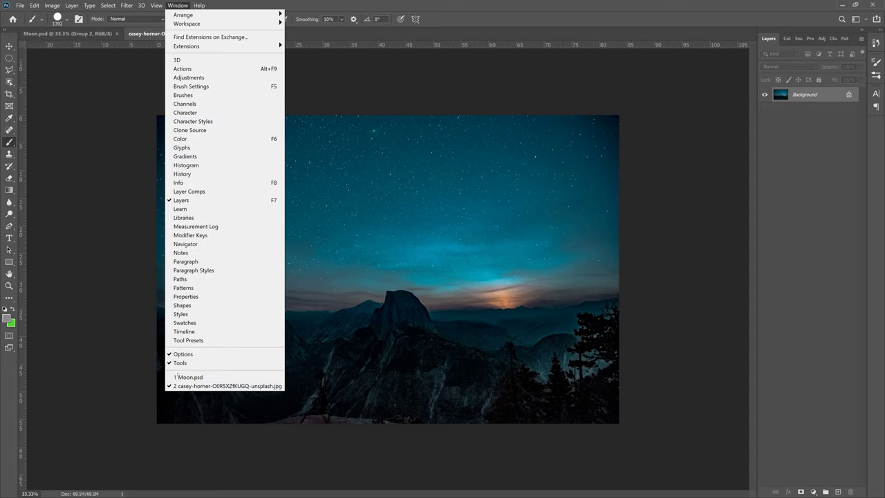
{"action": "left_click", "coordinate": [80, 229]}
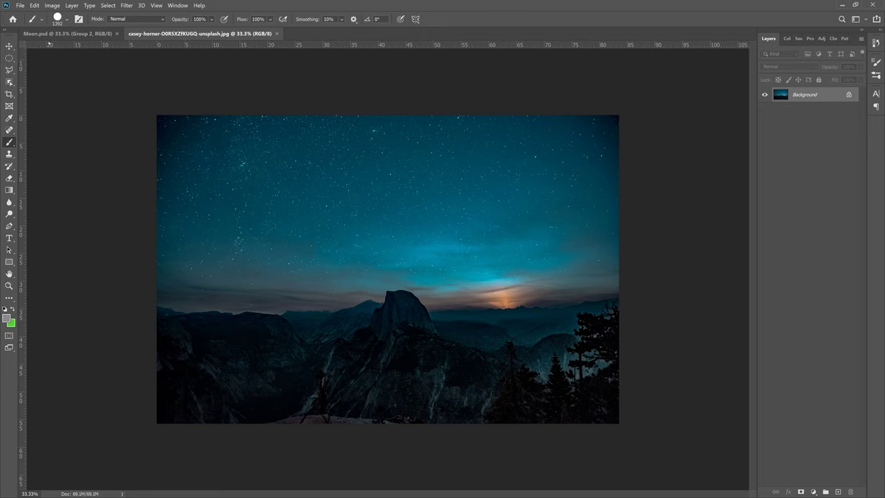
{"action": "left_click", "coordinate": [57, 19]}
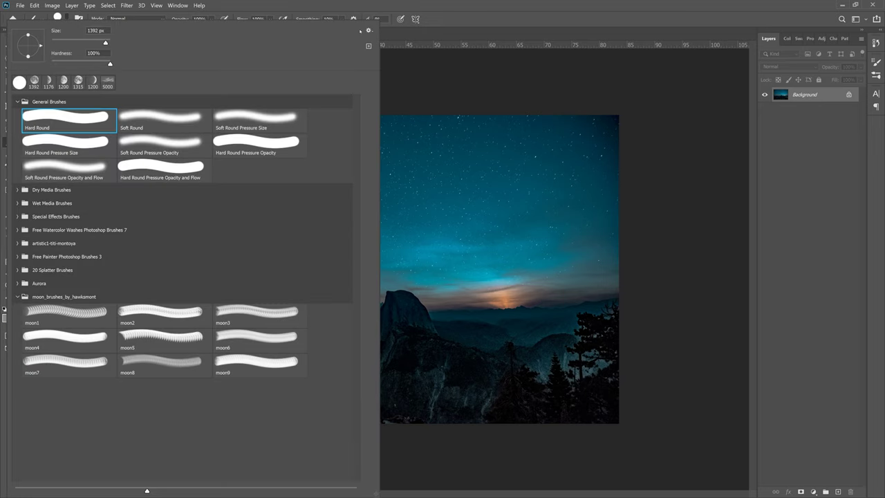
{"action": "left_click", "coordinate": [368, 30]}
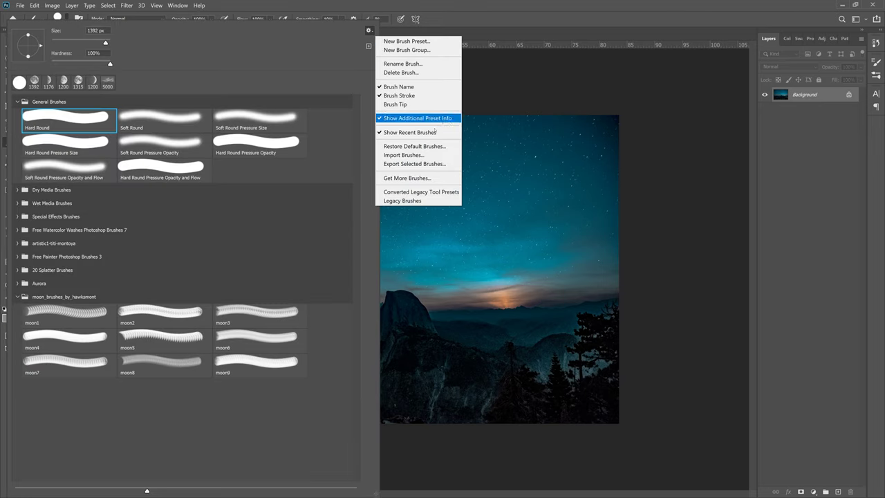
{"action": "left_click", "coordinate": [414, 155]}
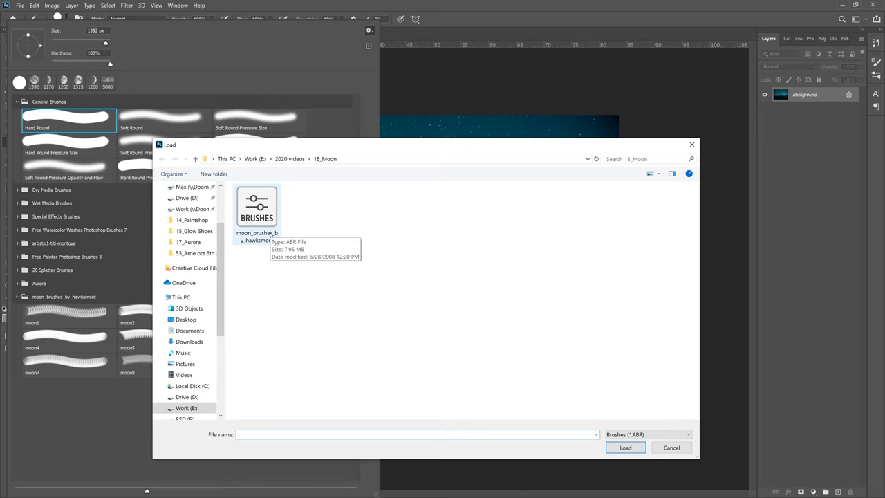
{"action": "left_click", "coordinate": [671, 447]}
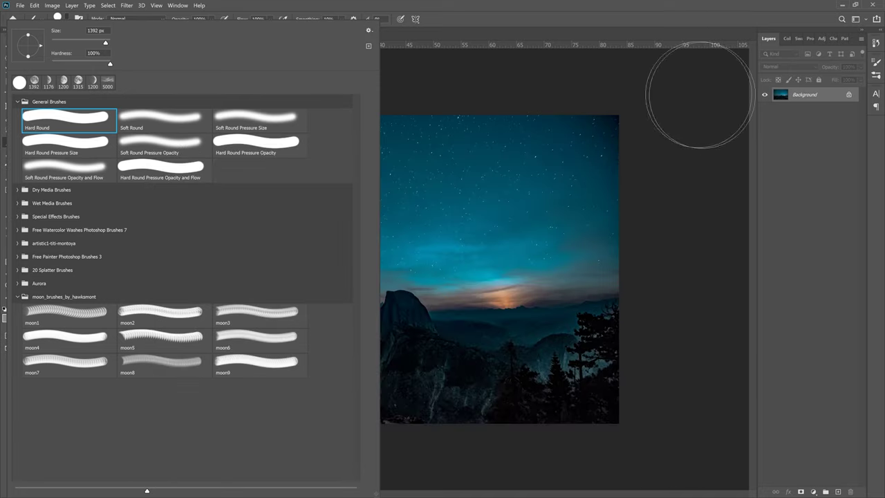
{"action": "left_click", "coordinate": [569, 16]}
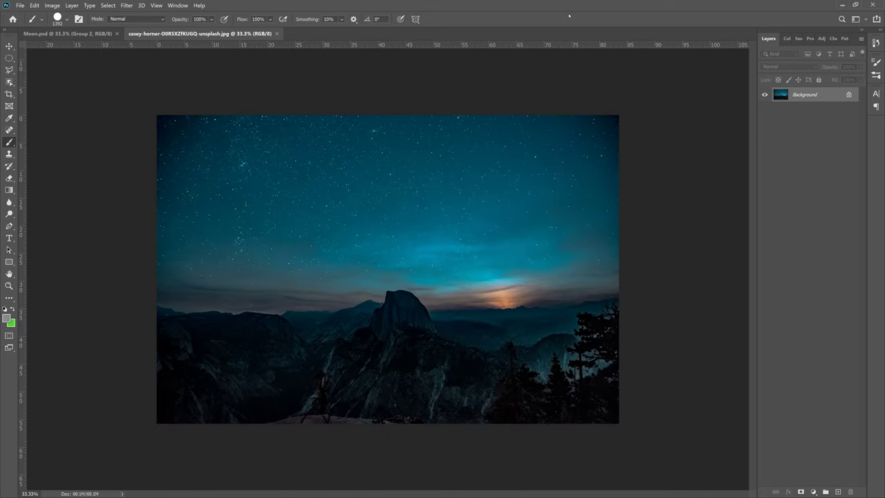
Add a new layer and choose the moon7 brush preset.
{"action": "left_click", "coordinate": [838, 491]}
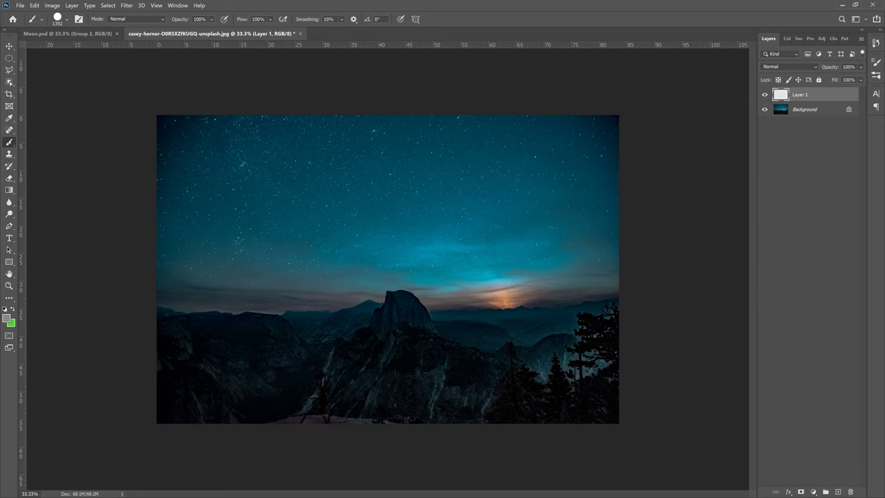
{"action": "left_click", "coordinate": [67, 19]}
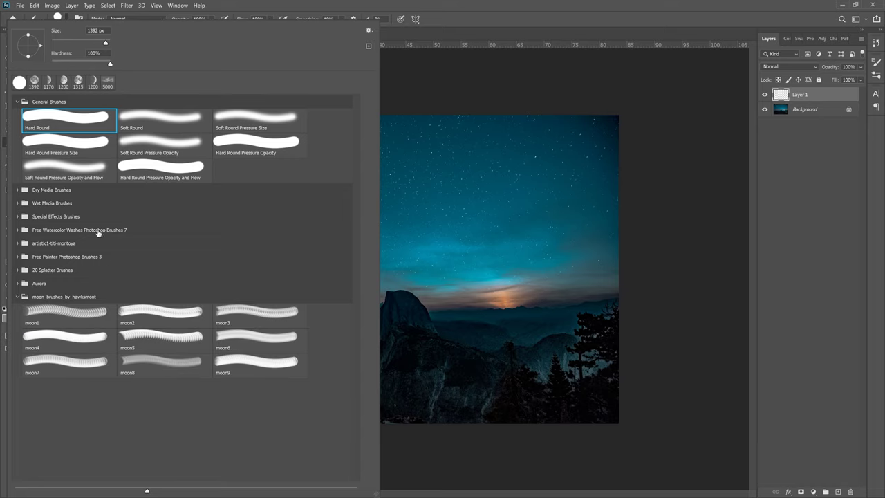
{"action": "left_click", "coordinate": [249, 357]}
{"action": "left_click", "coordinate": [52, 365]}
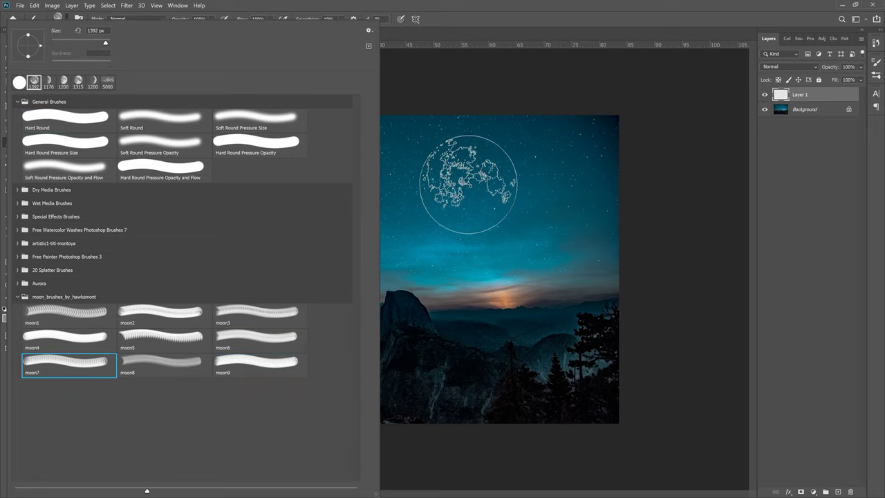
{"action": "key", "text": "Return"}
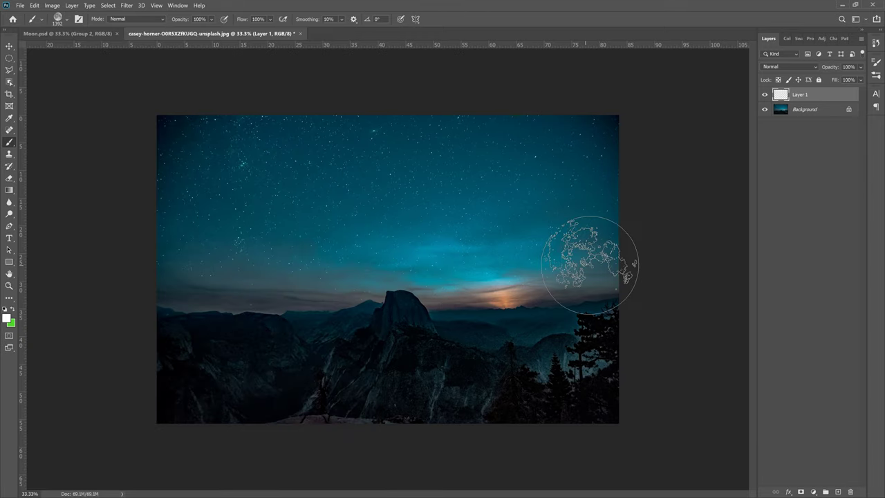
Set the foreground colour to #ffffff and stamp a white moon high in the sky.
{"action": "left_click", "coordinate": [7, 319]}
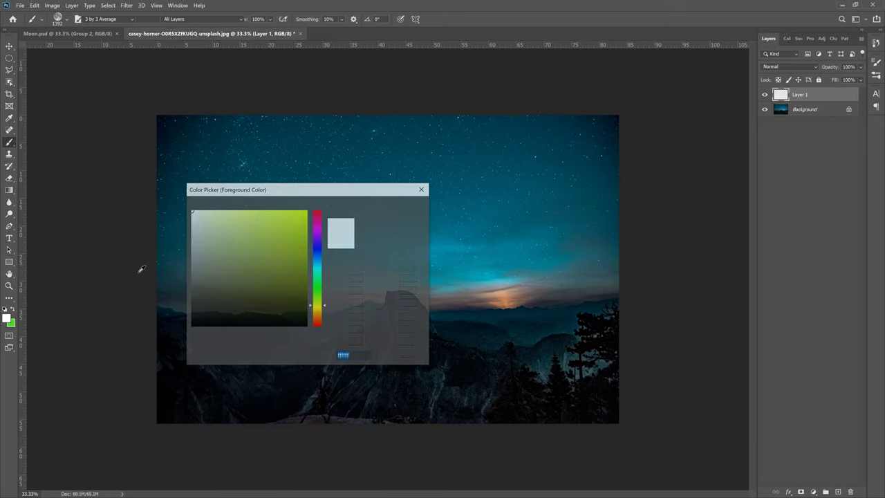
{"action": "type", "text": "ffffff"}
{"action": "left_click", "coordinate": [399, 205]}
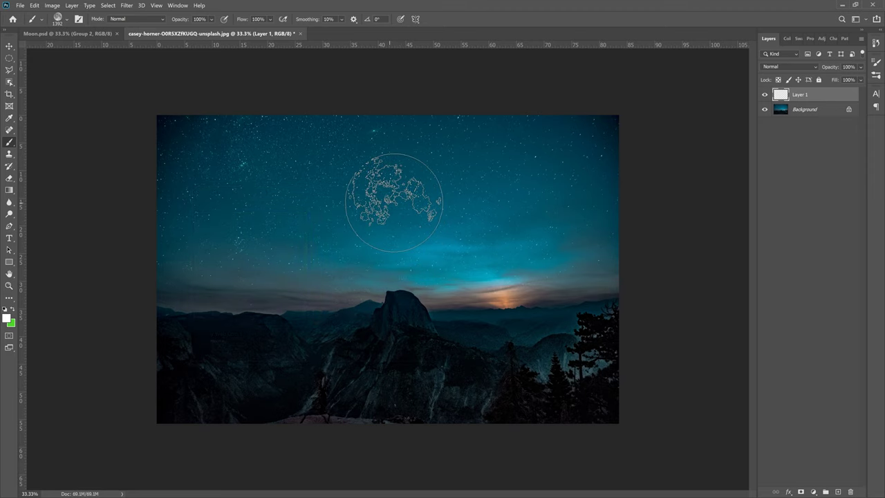
{"action": "left_click", "coordinate": [391, 202]}
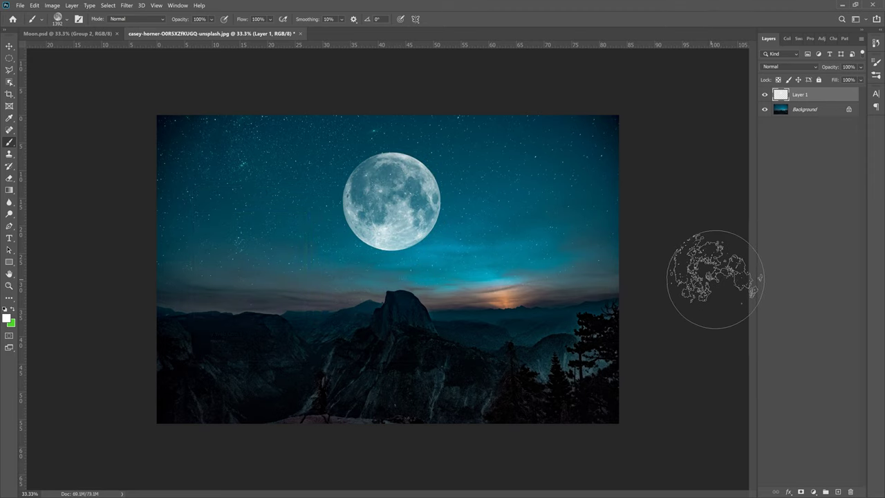
Add Layer 2 between Layer 1 and Background and switch to the Hard Round brush.
{"action": "left_click", "coordinate": [837, 491]}
{"action": "left_click_drag", "start_coordinate": [805, 97], "coordinate": [807, 124]}
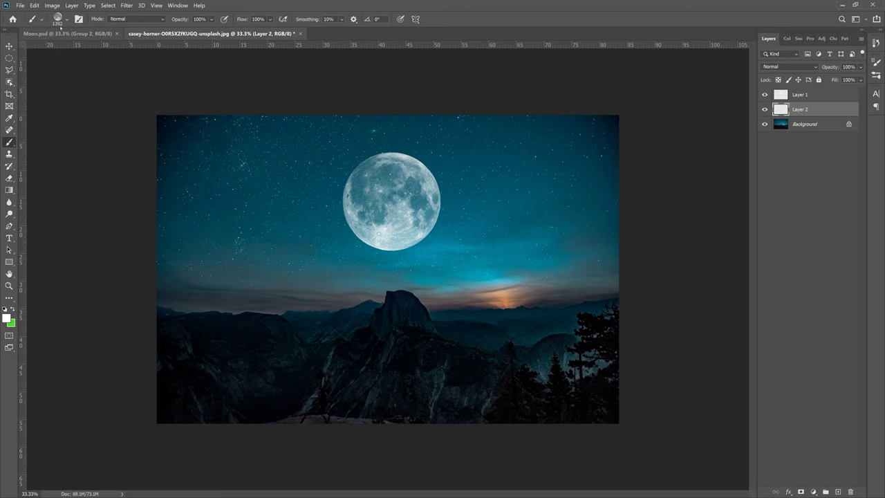
{"action": "left_click", "coordinate": [67, 18]}
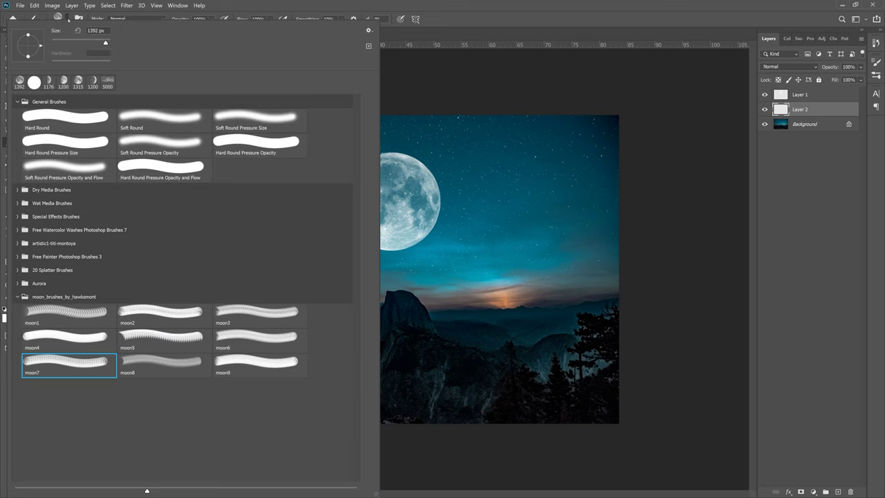
{"action": "left_click", "coordinate": [64, 120]}
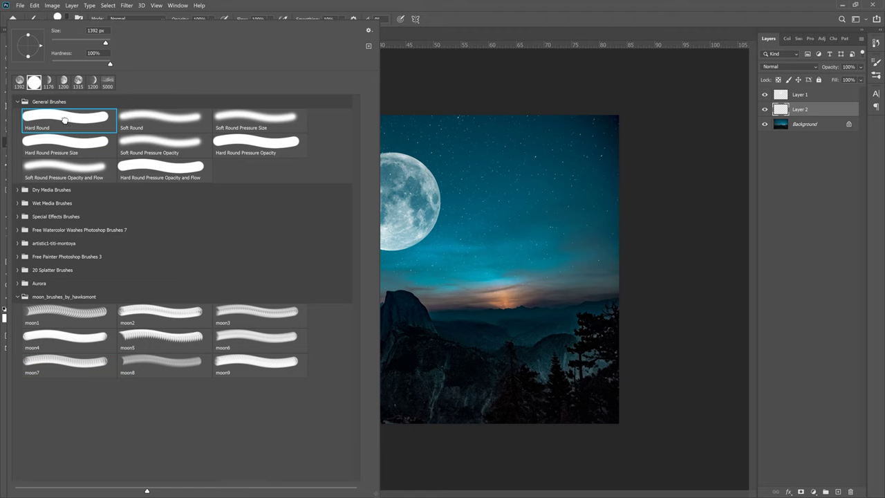
{"action": "left_click", "coordinate": [465, 15]}
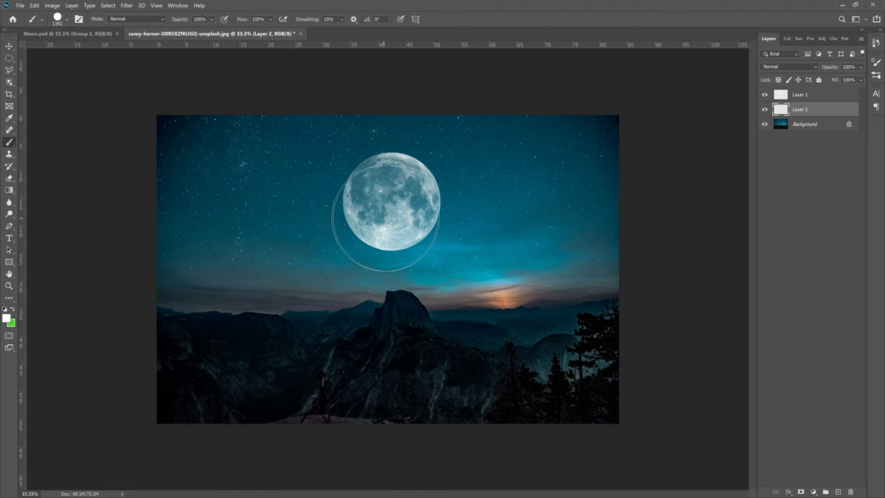
Paint a solid white disc and move it directly behind the moon.
{"action": "left_click", "coordinate": [469, 214]}
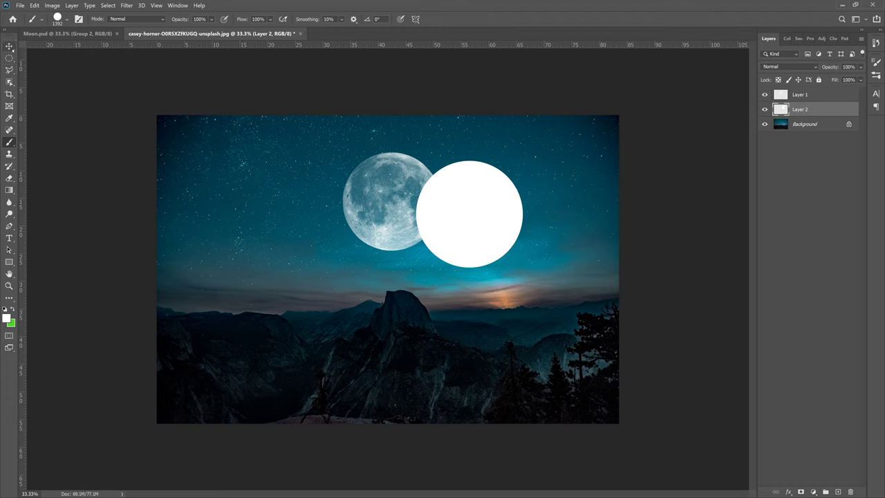
{"action": "left_click", "coordinate": [9, 47]}
{"action": "left_click_drag", "start_coordinate": [469, 247], "coordinate": [407, 228]}
Give Layer 2 a grey (#4f4f4f) Color Overlay layer style.
{"action": "left_click", "coordinate": [72, 5]}
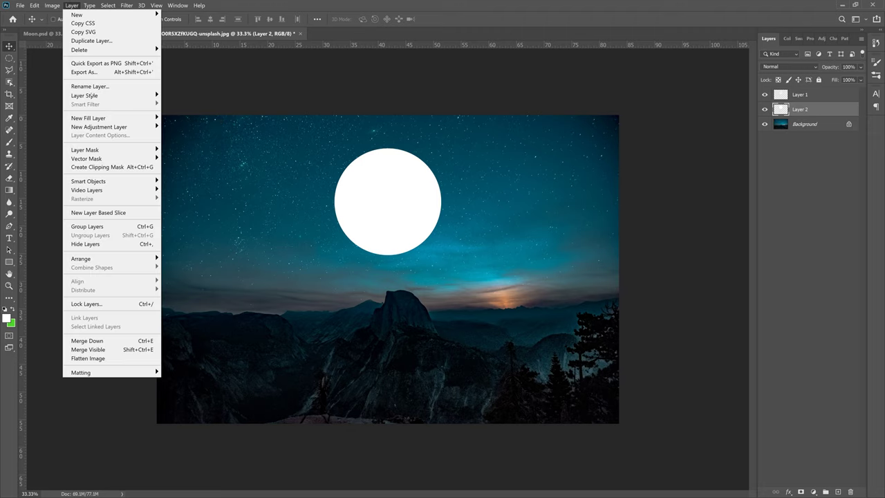
{"action": "mouse_move", "coordinate": [104, 94]}
{"action": "left_click", "coordinate": [185, 152]}
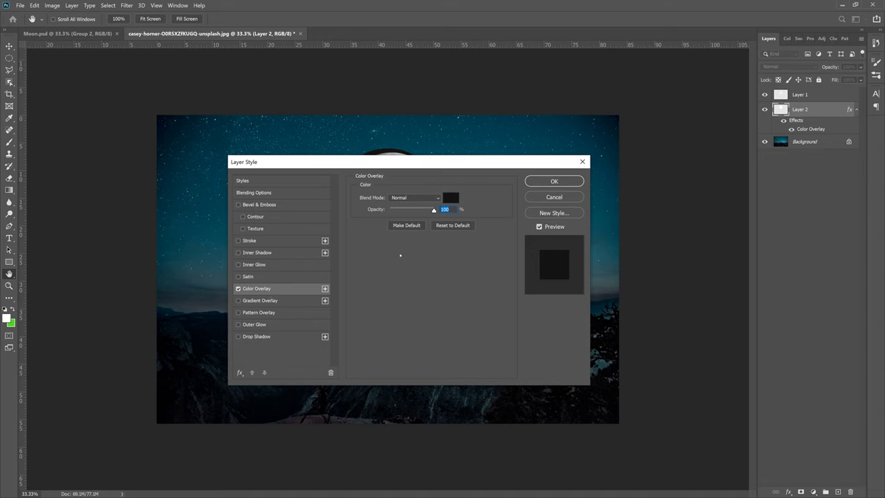
{"action": "left_click", "coordinate": [451, 198]}
{"action": "left_click_drag", "start_coordinate": [193, 316], "coordinate": [187, 290]}
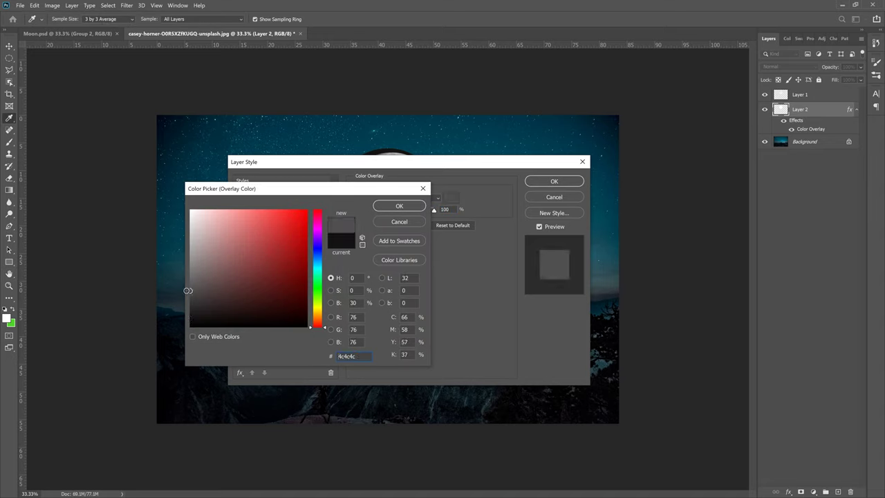
{"action": "left_click", "coordinate": [399, 205]}
{"action": "left_click", "coordinate": [554, 181]}
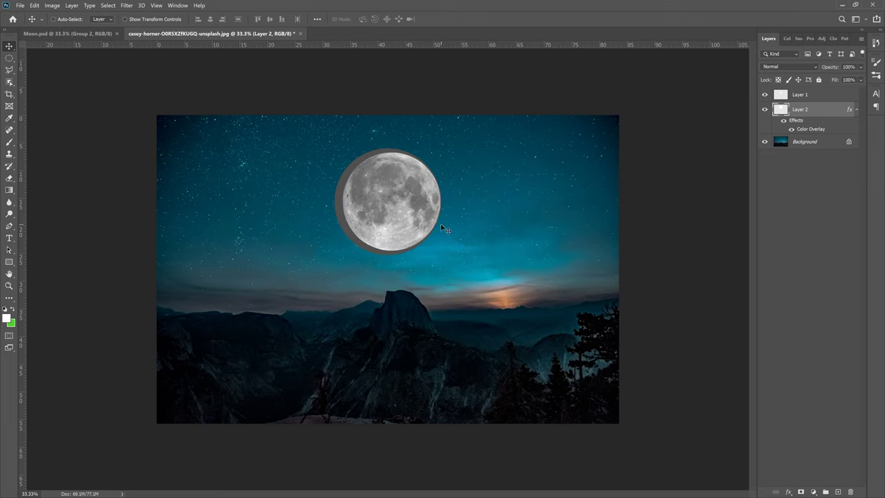
Centre the grey disc behind the moon and scale it to 91.6%.
{"action": "left_click_drag", "start_coordinate": [497, 238], "coordinate": [486, 255]}
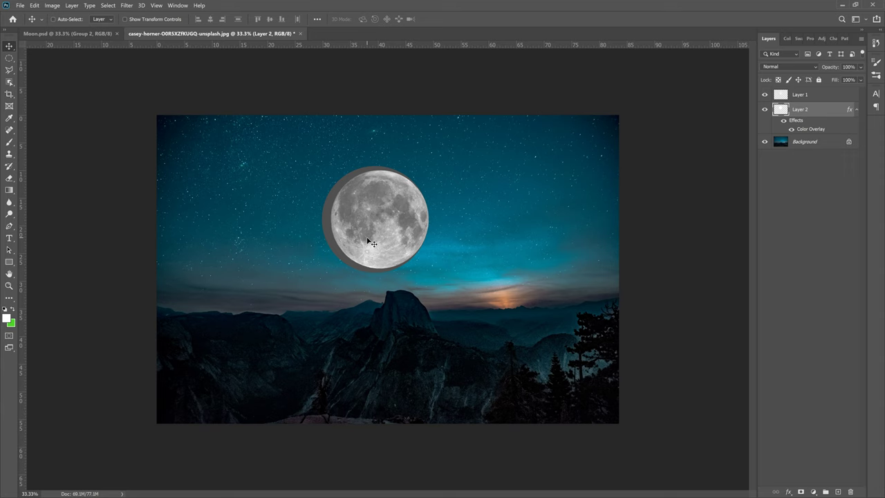
{"action": "key", "text": "shift+Right"}
{"action": "key", "text": "shift+Right"}
{"action": "key", "text": "shift+Right"}
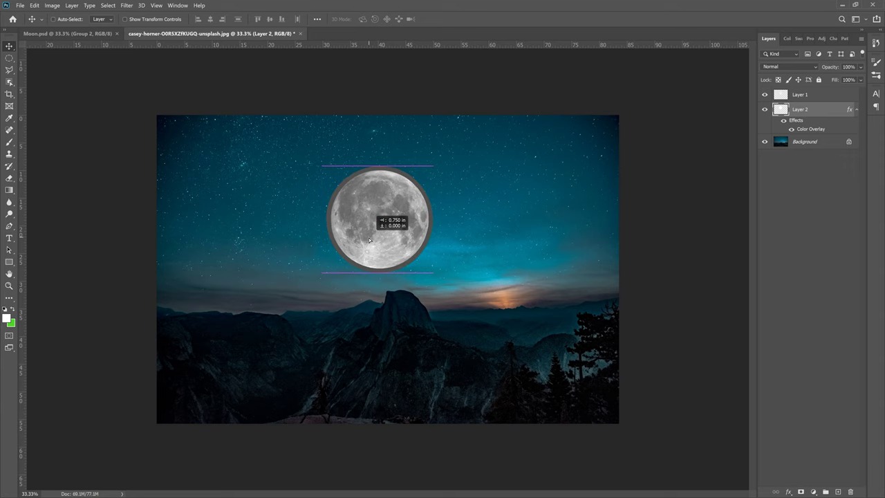
{"action": "key", "text": "ctrl+plus"}
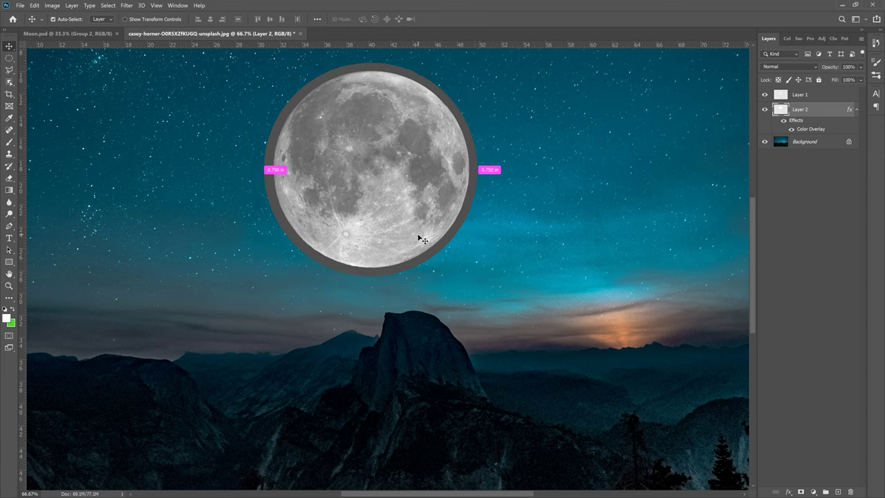
{"action": "key", "text": "ctrl+t"}
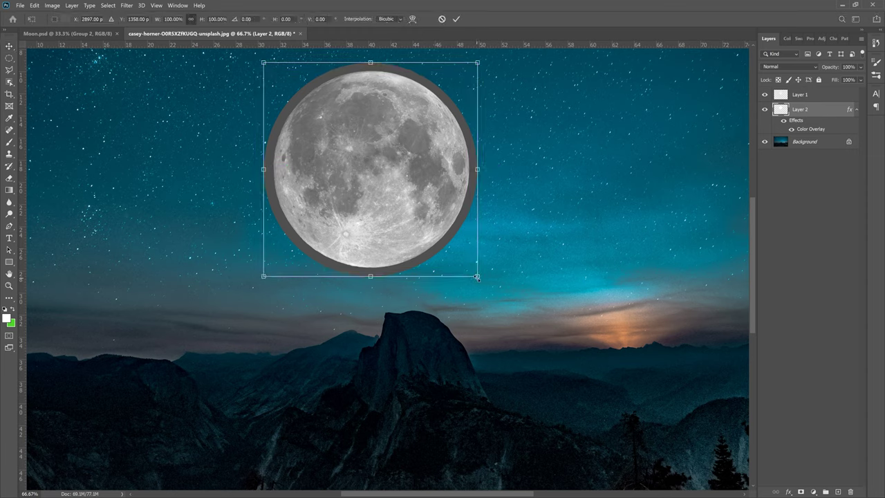
{"action": "left_click_drag", "start_coordinate": [477, 277], "coordinate": [468, 271]}
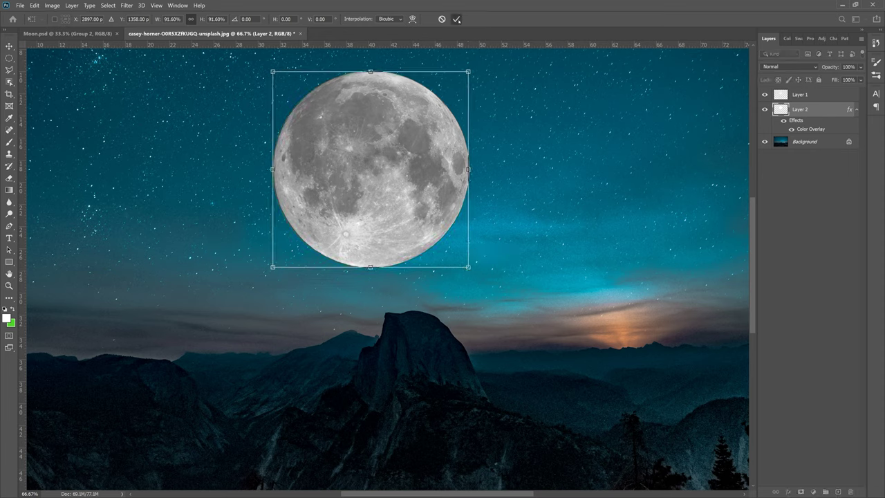
{"action": "left_click", "coordinate": [456, 18]}
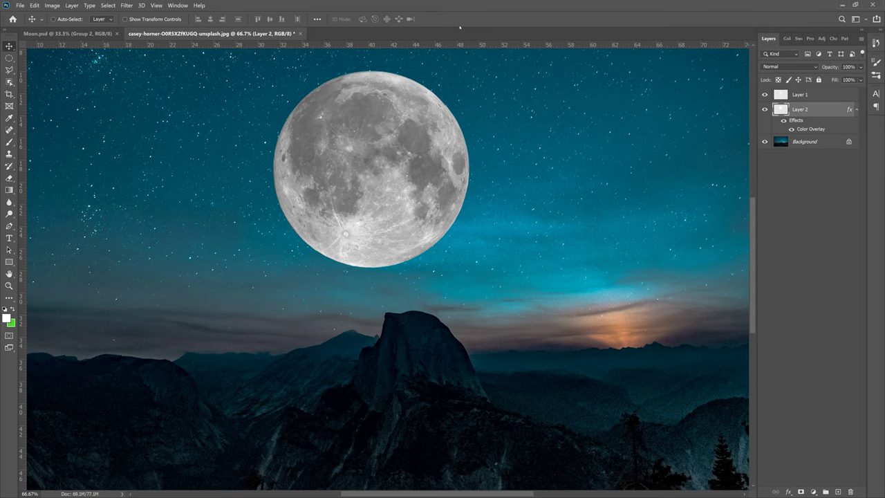
Zoom out to view the whole image and select Layer 1.
{"action": "key", "text": "ctrl+minus"}
{"action": "key", "text": "ctrl+minus"}
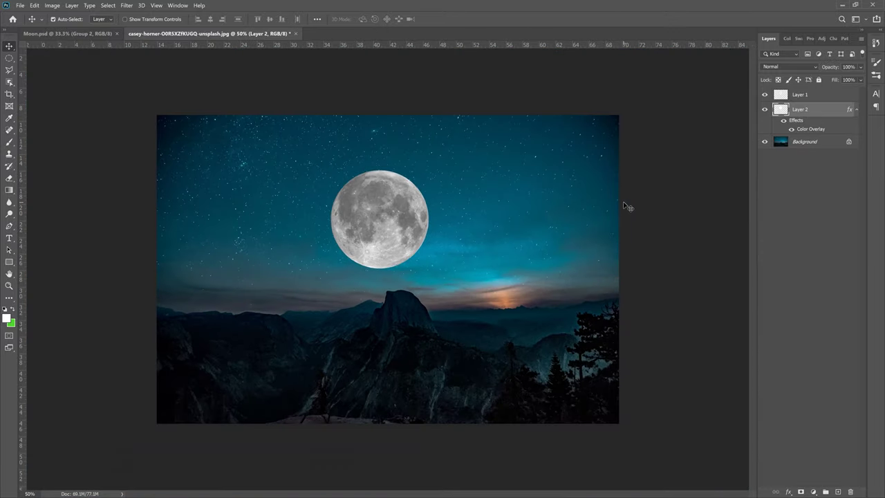
{"action": "key", "text": "ctrl+minus"}
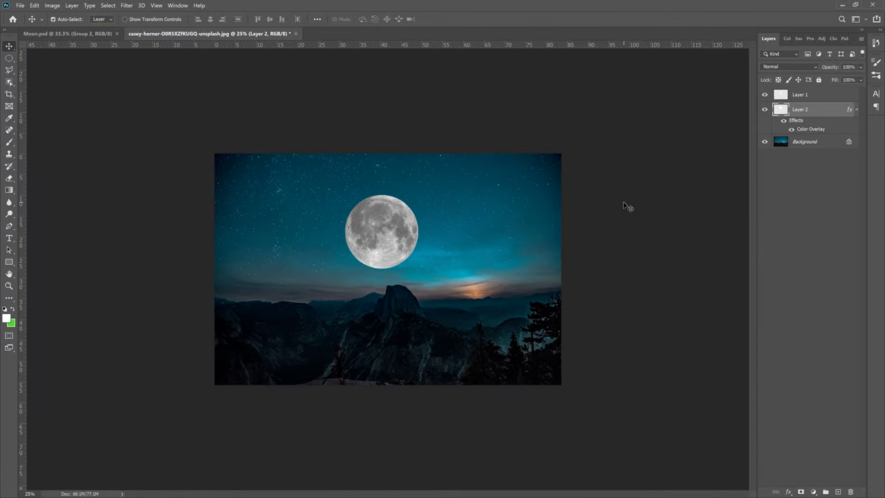
{"action": "key", "text": "ctrl+plus"}
{"action": "left_click", "coordinate": [795, 179]}
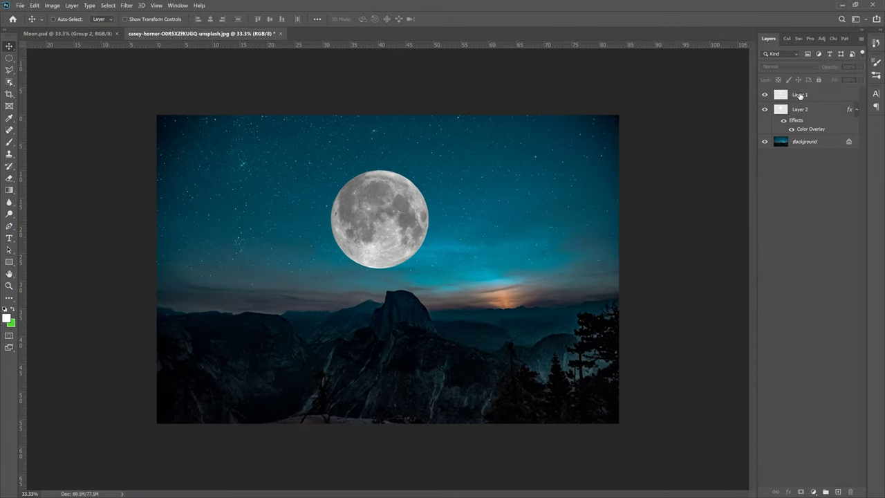
{"action": "left_click", "coordinate": [800, 96]}
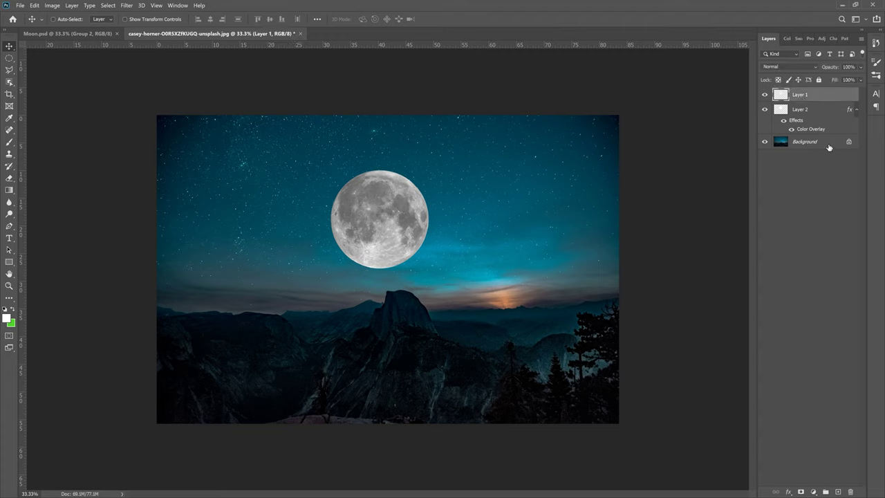
Group Layers 1 and 2 as Group 1 with a white Outer Glow (Linear Dodge, 30%, 250 px).
{"action": "left_click", "coordinate": [804, 113], "text": "shift"}
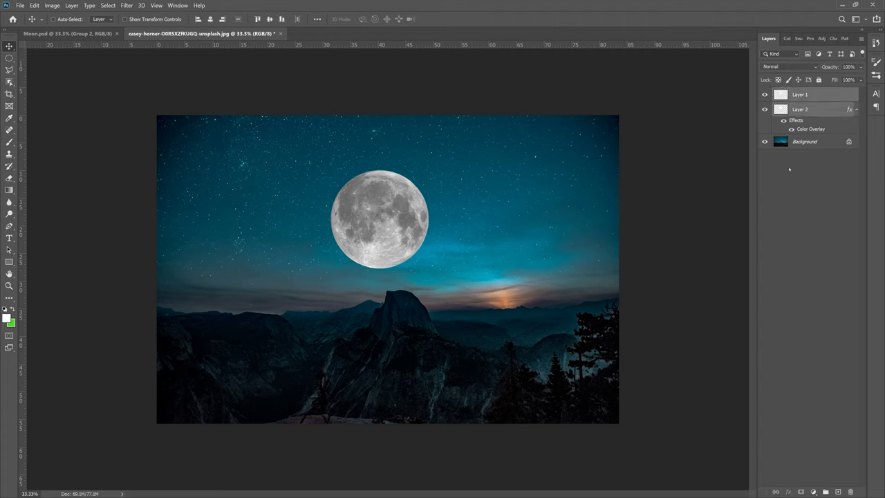
{"action": "left_click", "coordinate": [825, 492]}
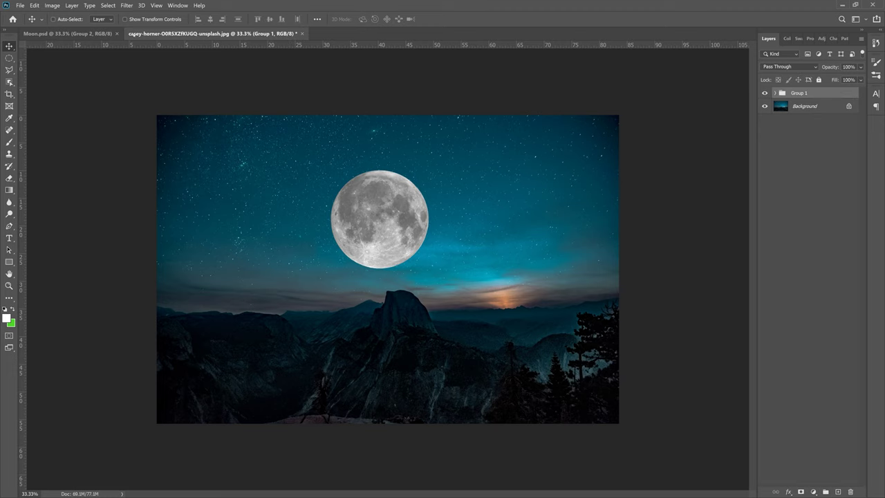
{"action": "left_click", "coordinate": [71, 5]}
{"action": "mouse_move", "coordinate": [110, 94]}
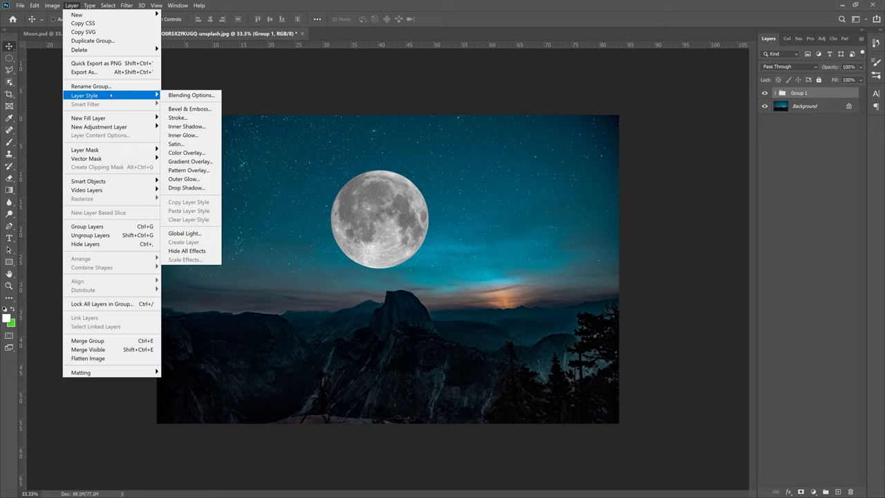
{"action": "left_click", "coordinate": [198, 179]}
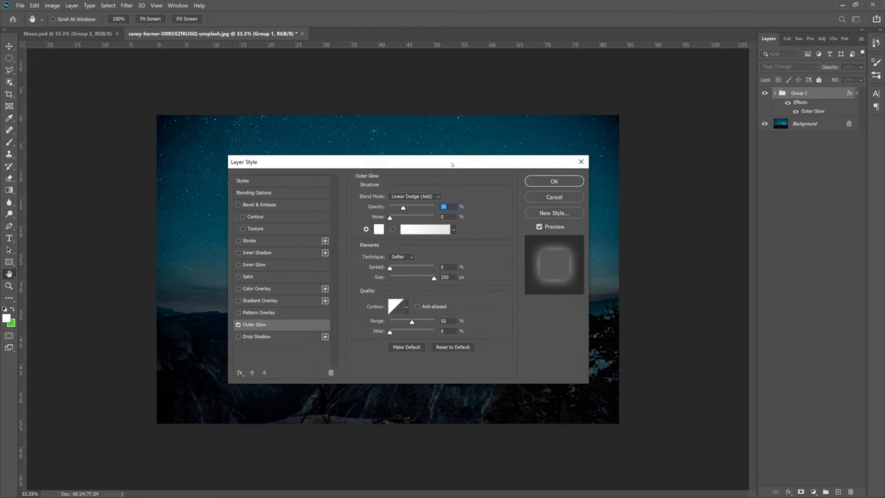
{"action": "left_click_drag", "start_coordinate": [452, 164], "coordinate": [657, 123]}
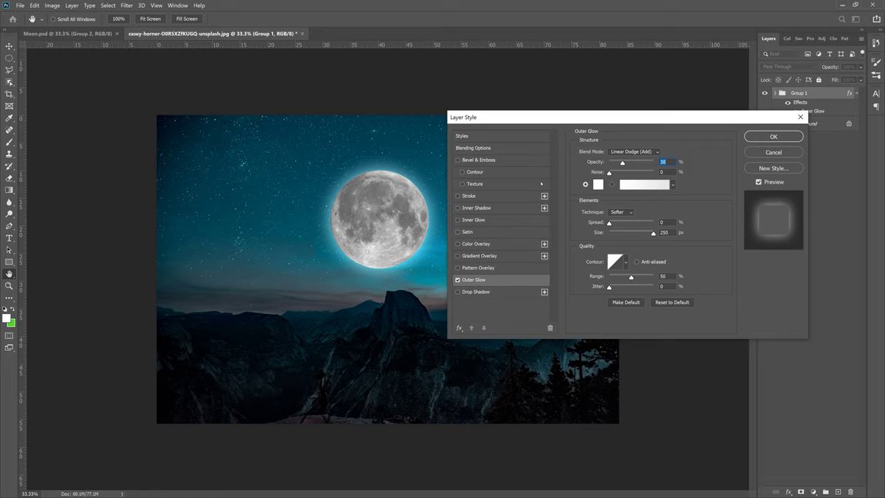
{"action": "left_click", "coordinate": [773, 136]}
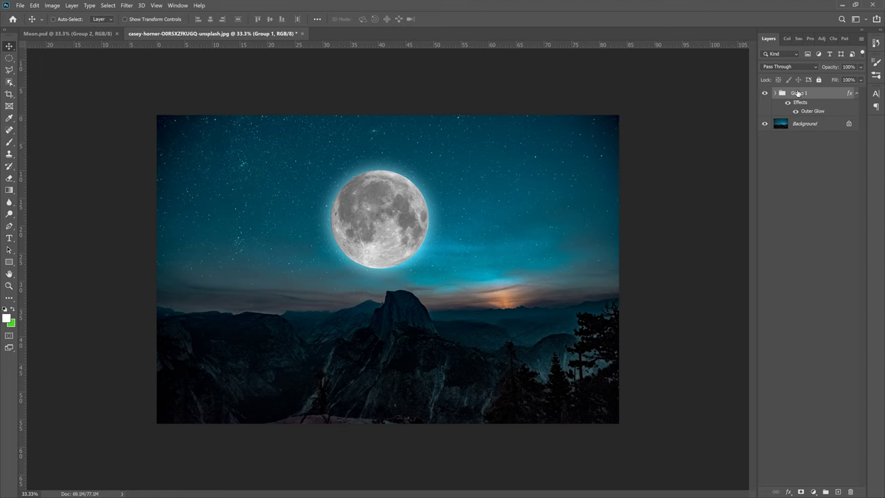
Convert Group 1 to a smart object and apply the Camera Raw Filter.
{"action": "right_click", "coordinate": [798, 93]}
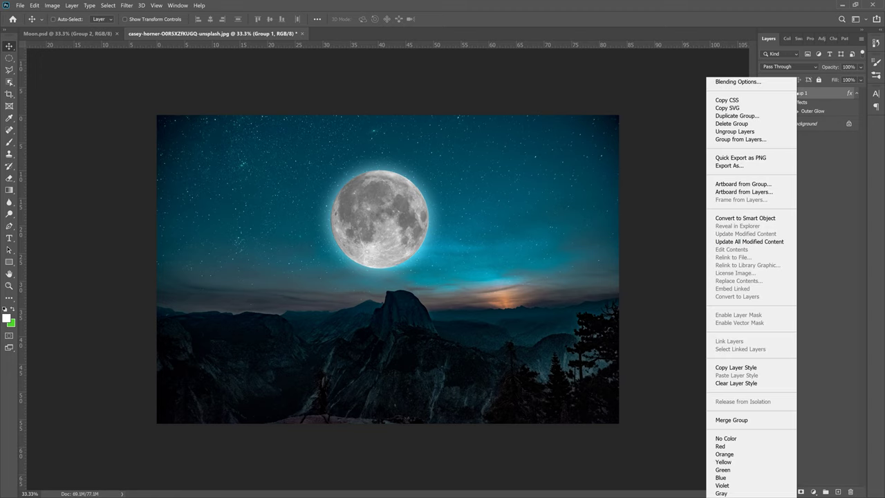
{"action": "left_click", "coordinate": [745, 219]}
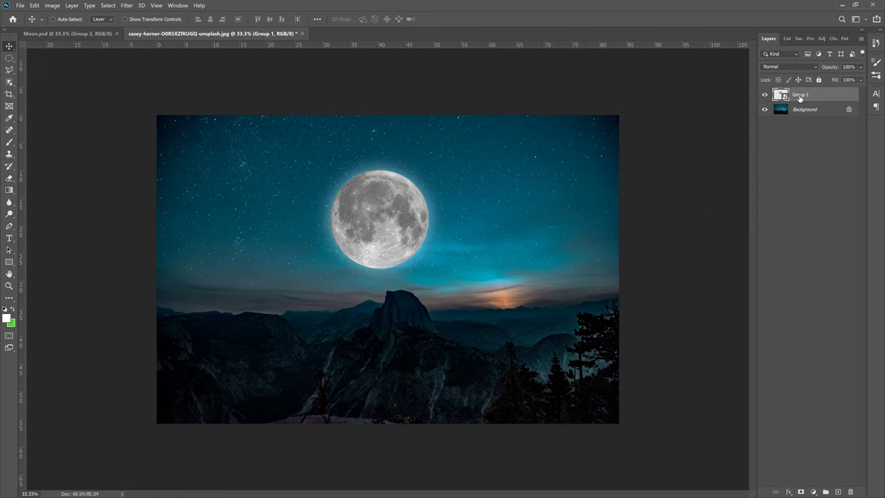
{"action": "left_click", "coordinate": [126, 4]}
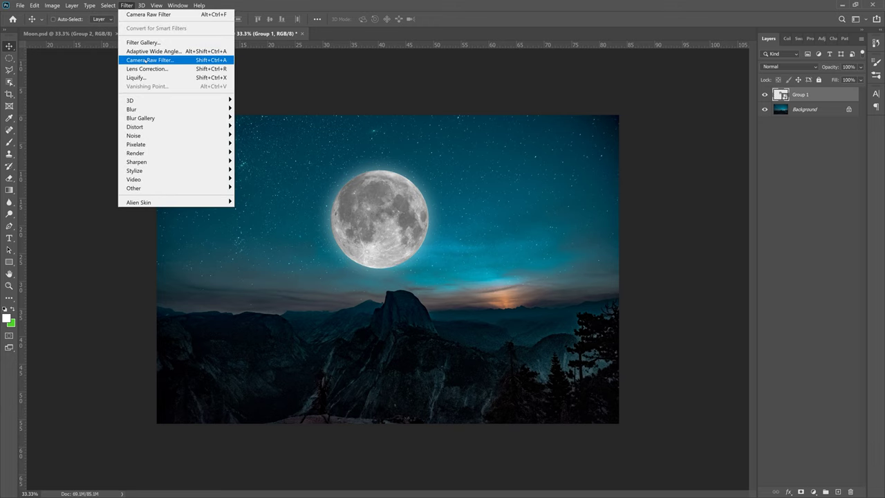
{"action": "left_click", "coordinate": [146, 60]}
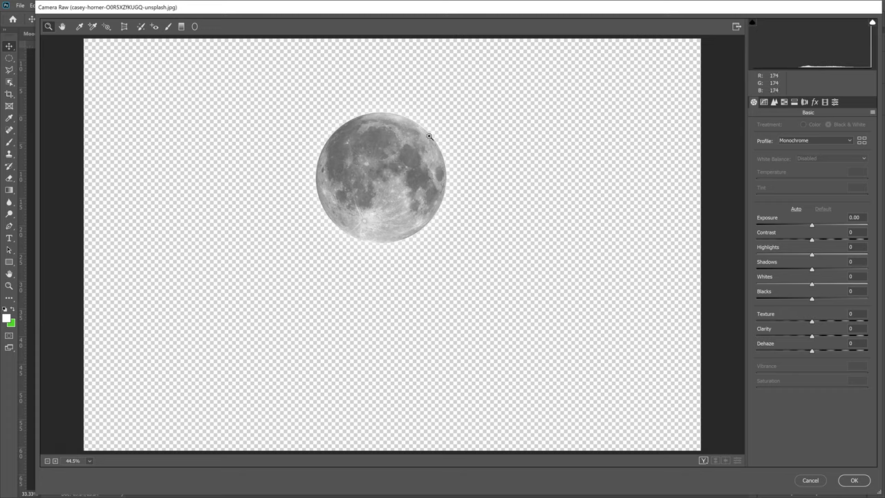
In Camera Raw, set Grain Amount to 76, increase Clarity, and apply.
{"action": "left_click", "coordinate": [815, 102]}
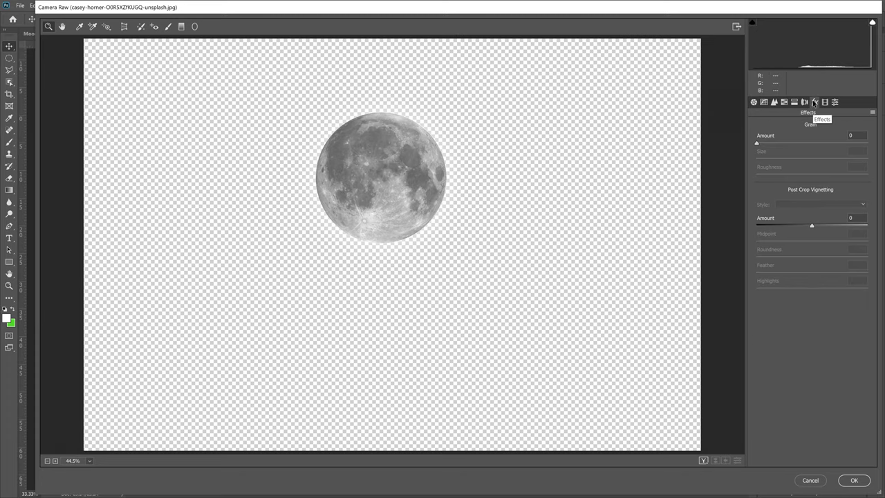
{"action": "left_click_drag", "start_coordinate": [822, 142], "coordinate": [841, 145]}
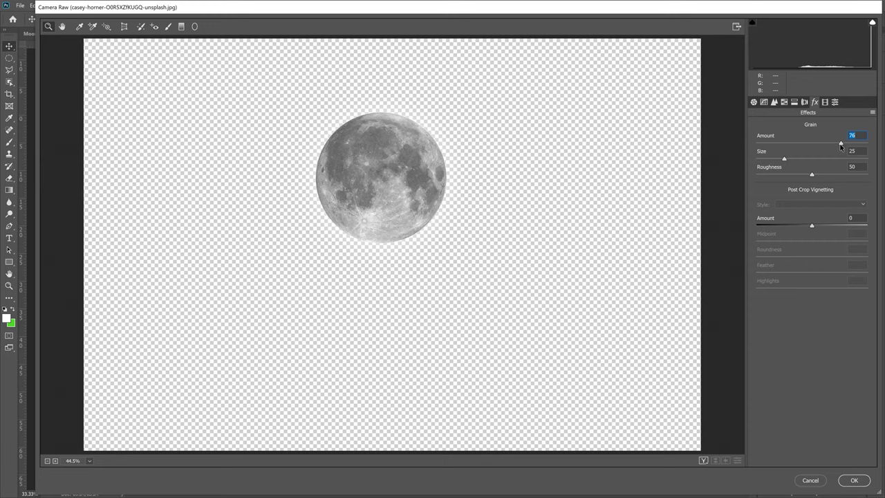
{"action": "left_click", "coordinate": [754, 103]}
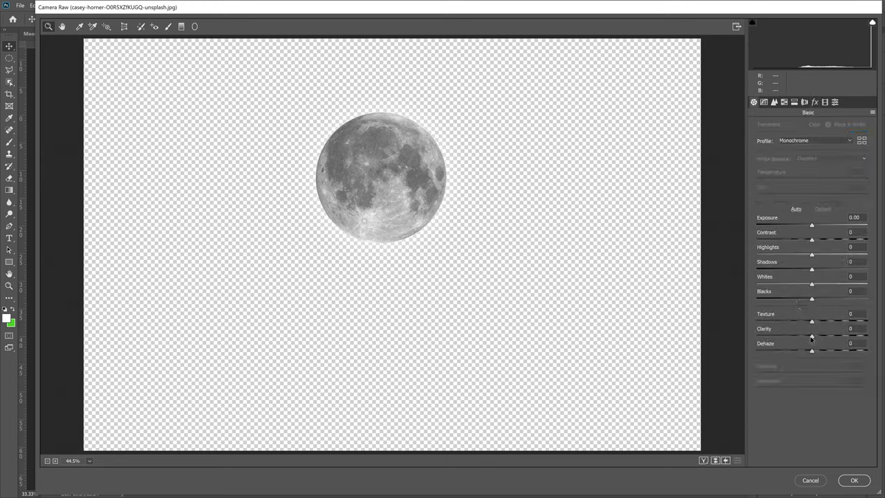
{"action": "mouse_move", "coordinate": [811, 336]}
{"action": "left_mouse_down"}
{"action": "mouse_move", "coordinate": [831, 342]}
{"action": "mouse_move", "coordinate": [818, 340]}
{"action": "left_mouse_up"}
{"action": "left_click", "coordinate": [852, 483]}
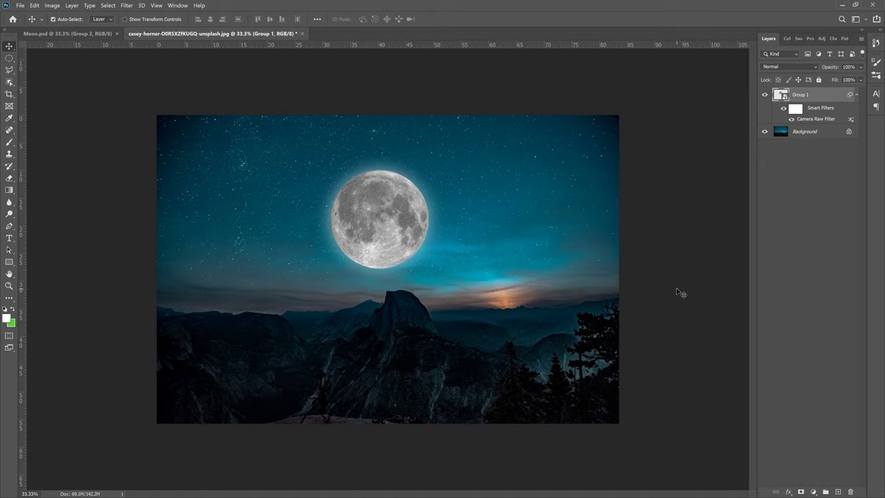
Scale the moon smart object down to about 58% and centre it horizontally high in the sky.
{"action": "key", "text": "ctrl+t"}
{"action": "key", "text": "Return"}
{"action": "left_click_drag", "start_coordinate": [299, 288], "coordinate": [372, 239]}
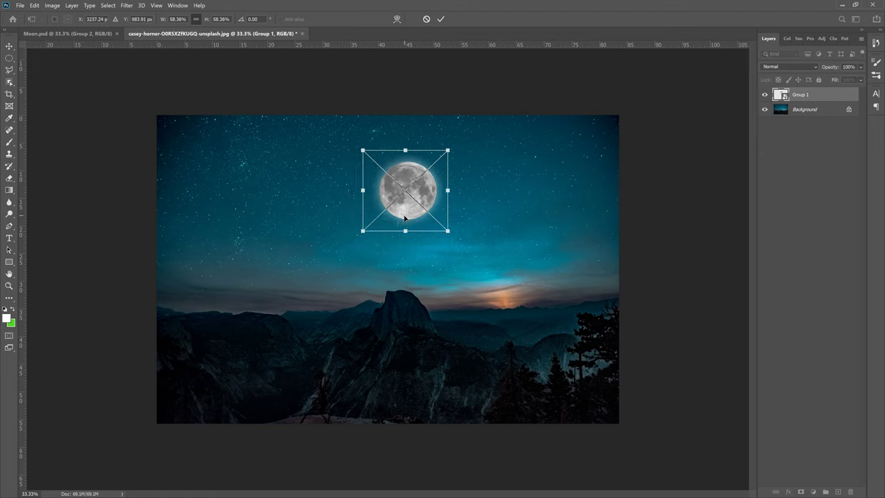
{"action": "left_click_drag", "start_coordinate": [407, 212], "coordinate": [395, 220]}
{"action": "left_click", "coordinate": [440, 18]}
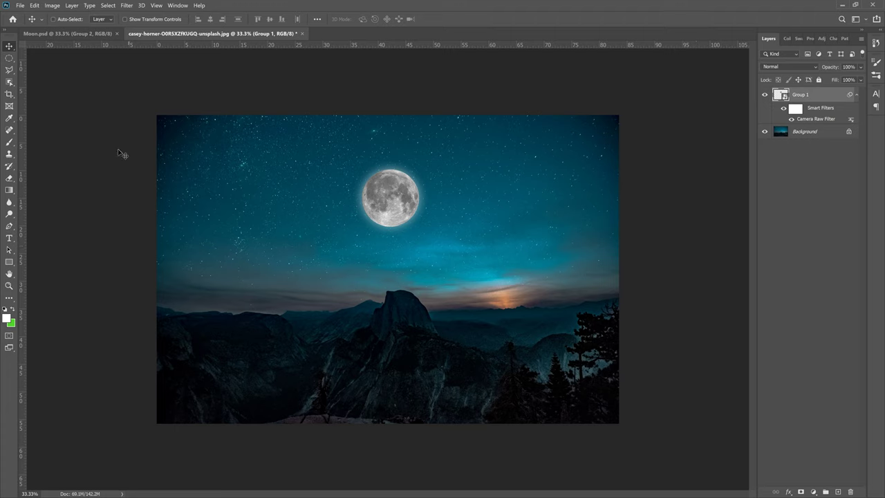
On a new layer, stamp a moon1 crescent upper right and a moon2 full moon low centre.
{"action": "left_click", "coordinate": [838, 492]}
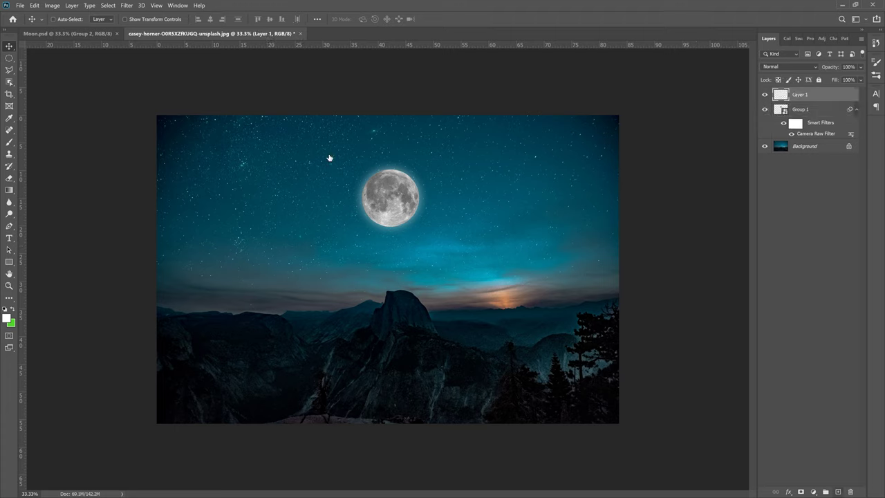
{"action": "left_click", "coordinate": [9, 142]}
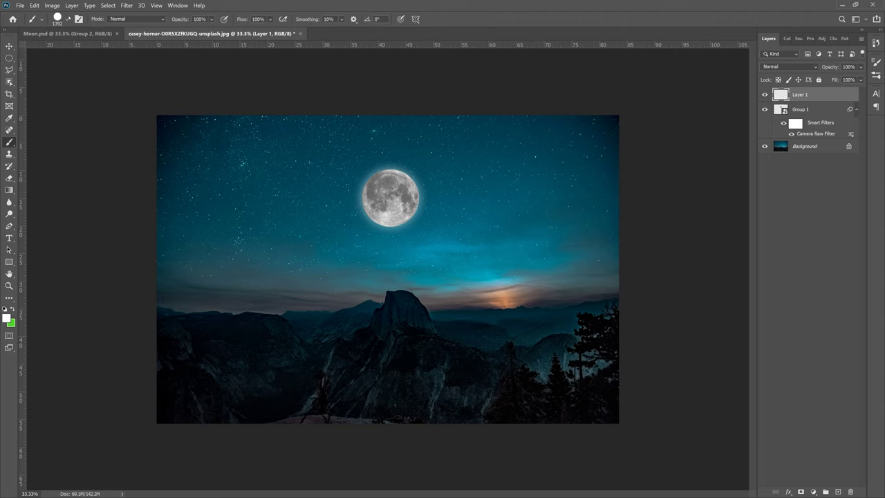
{"action": "left_click", "coordinate": [61, 19]}
{"action": "left_click", "coordinate": [69, 316]}
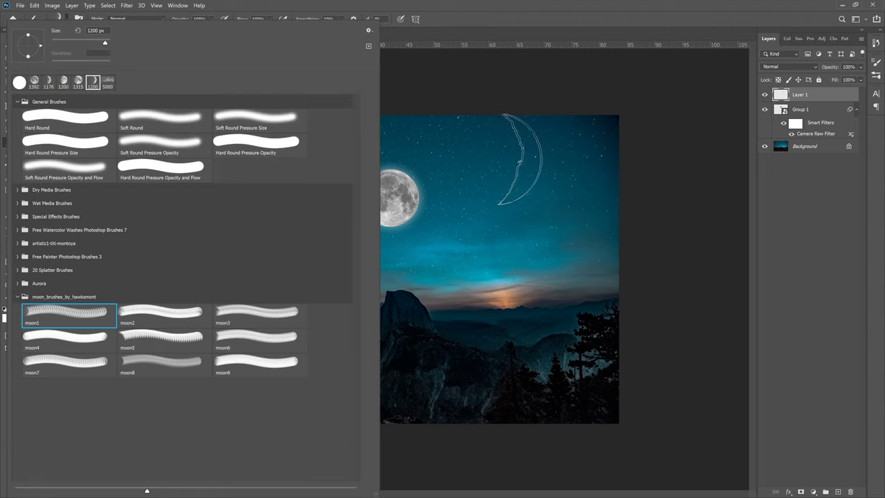
{"action": "left_click", "coordinate": [559, 194]}
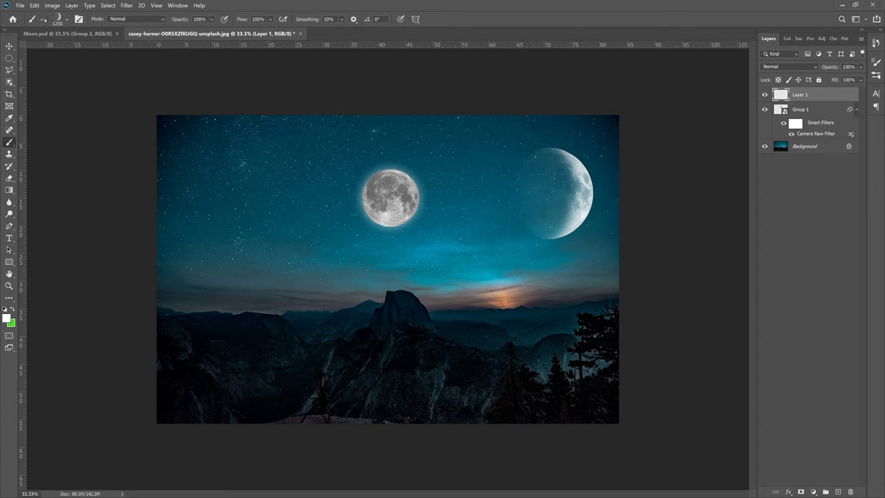
{"action": "left_click", "coordinate": [60, 19]}
{"action": "left_click", "coordinate": [172, 315]}
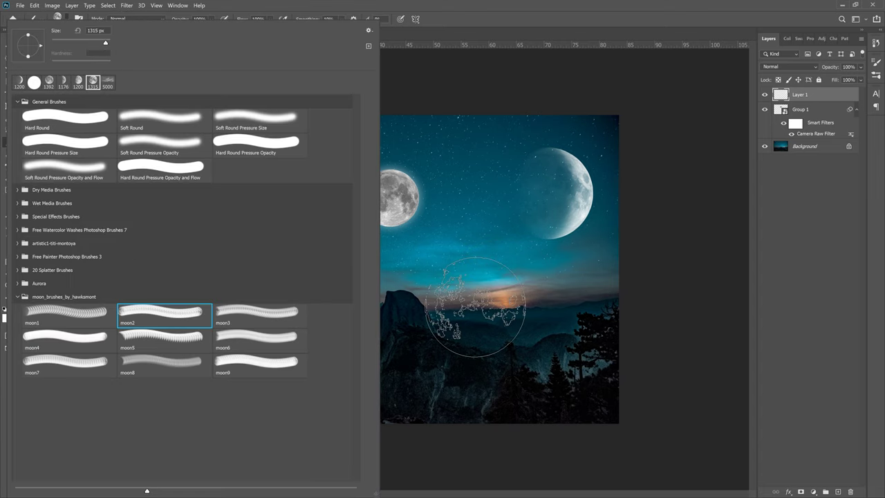
{"action": "left_click", "coordinate": [474, 307]}
Stamp a moon3 half moon lower left and a moon4 full moon upper left, then pick another moon brush.
{"action": "left_click", "coordinate": [61, 19]}
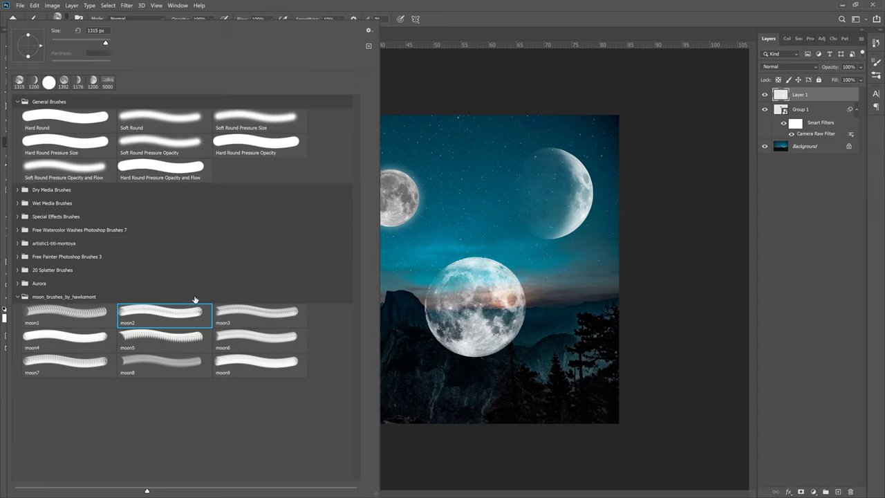
{"action": "left_click", "coordinate": [260, 315]}
{"action": "key", "text": "Return"}
{"action": "left_click", "coordinate": [311, 337]}
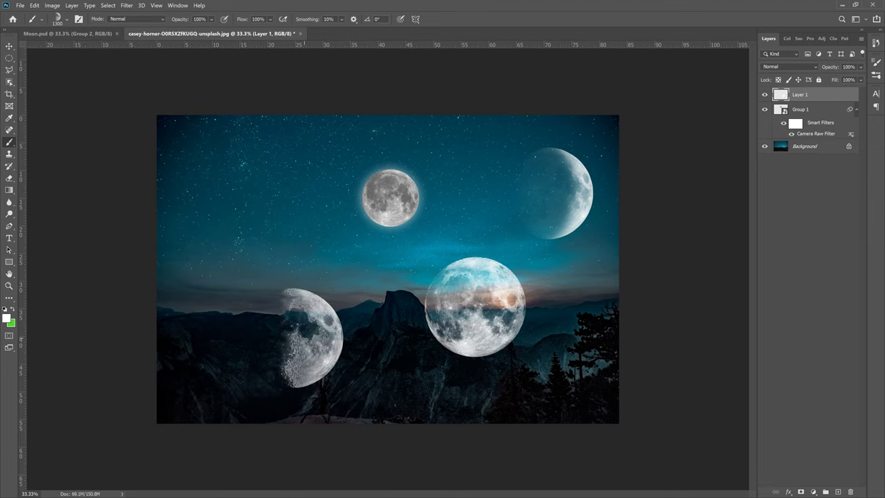
{"action": "left_click", "coordinate": [61, 19]}
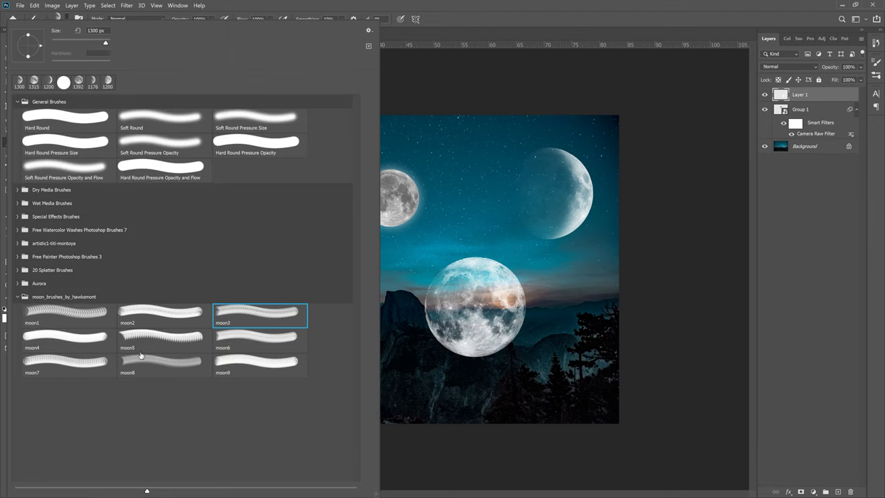
{"action": "left_click", "coordinate": [62, 342]}
{"action": "key", "text": "Return"}
{"action": "left_click", "coordinate": [236, 202]}
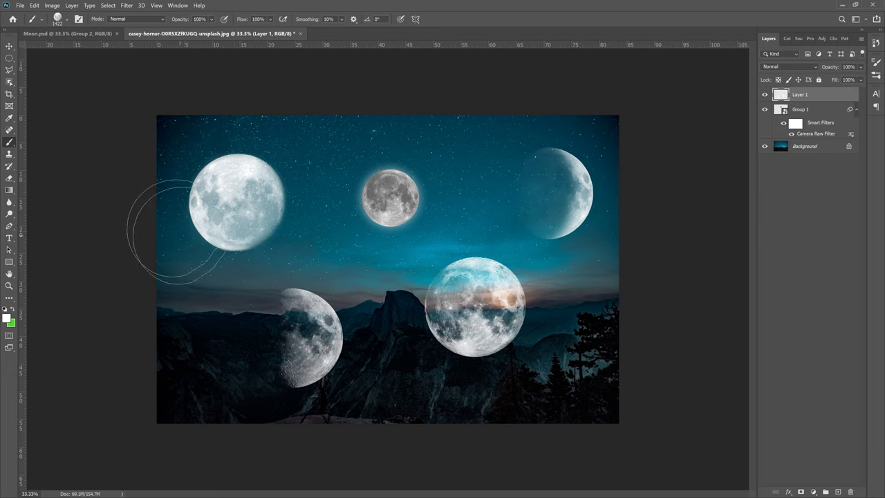
{"action": "left_click", "coordinate": [61, 19]}
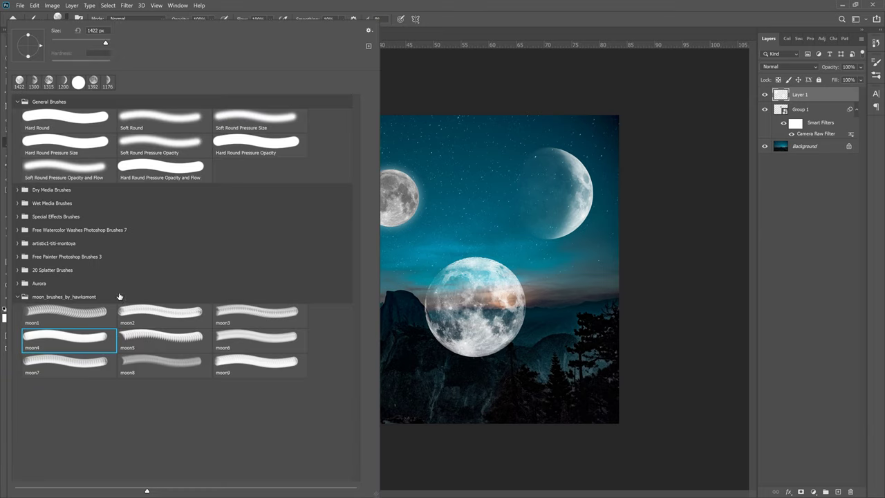
{"action": "double_click", "coordinate": [162, 340]}
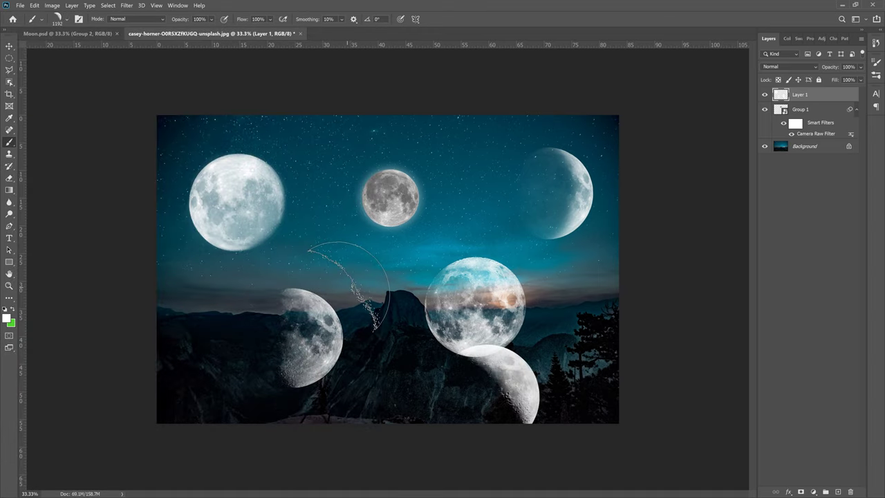